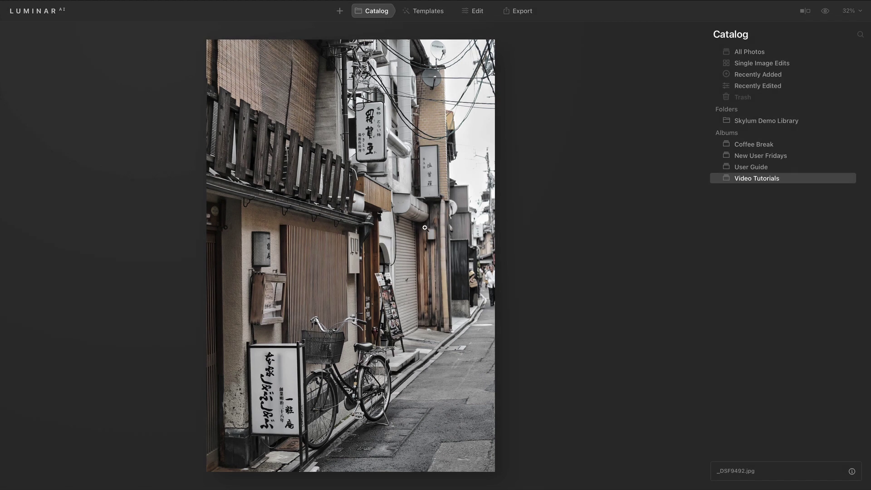
- Open the Kyoto alley photo in Edit and expand Composition AI to show the crop frame
left_click(474, 11)
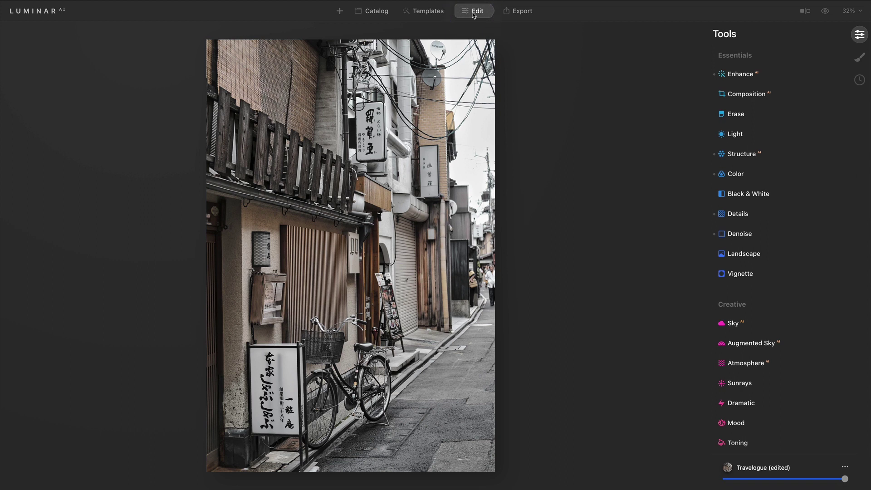
left_click(746, 94)
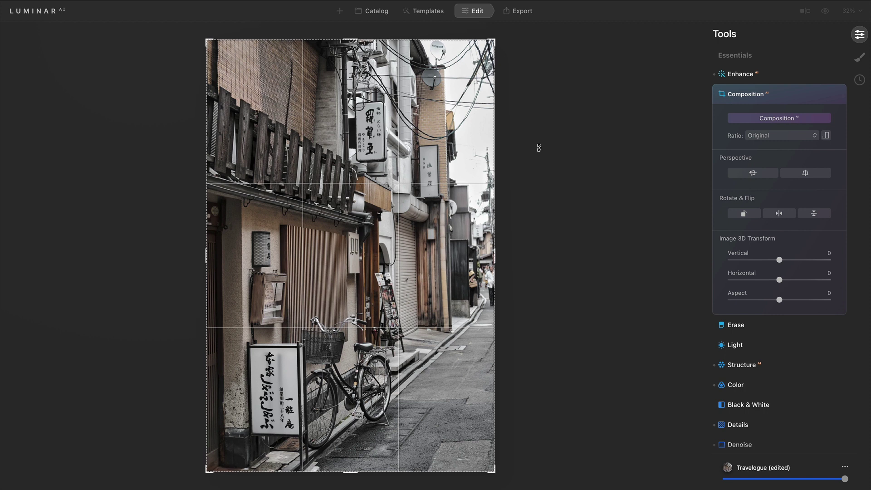
- Rotate the photo about 1° to straighten it and tighten the crop to roughly 3326×4988
left_click_drag(538, 148, 541, 158)
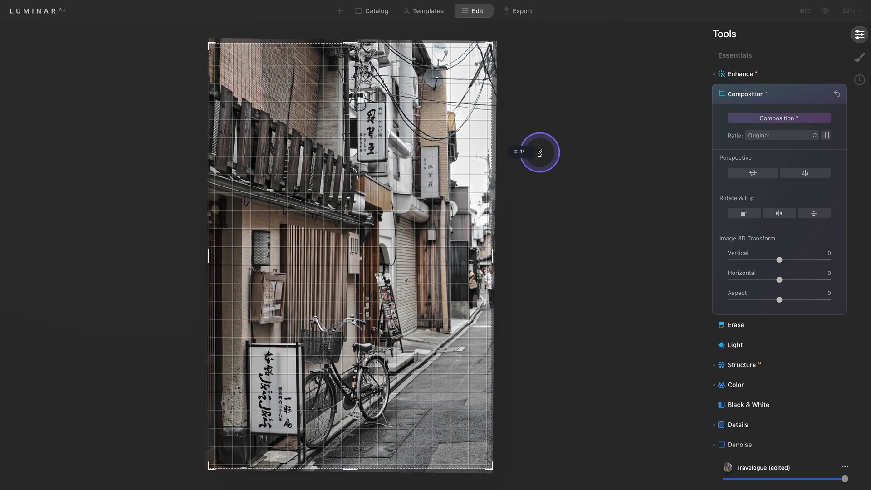
left_click_drag(540, 157, 541, 161)
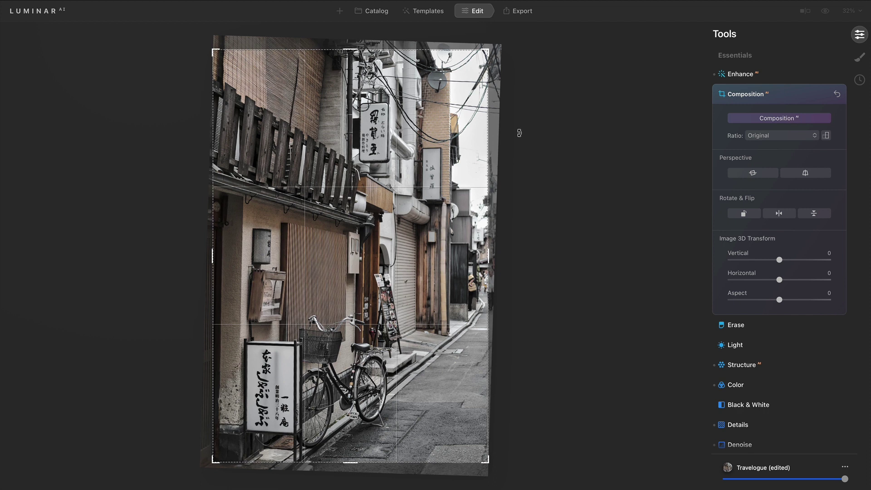
mouse_move(502, 65)
left_mouse_down()
mouse_move(477, 48)
mouse_move(469, 73)
left_mouse_up()
- Reposition the photo to frame the left buildings and bicycle, then show the aspect-ratio presets, keeping Original
left_click_drag(369, 195, 381, 176)
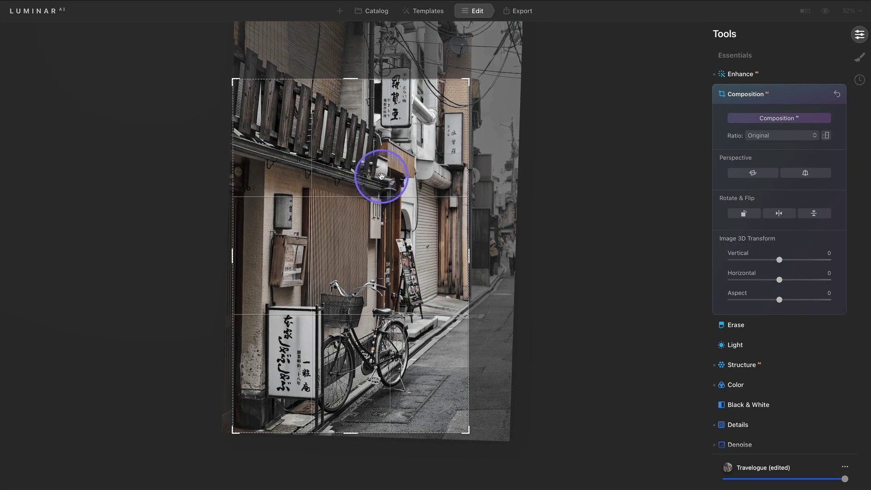
left_click_drag(381, 176, 381, 176)
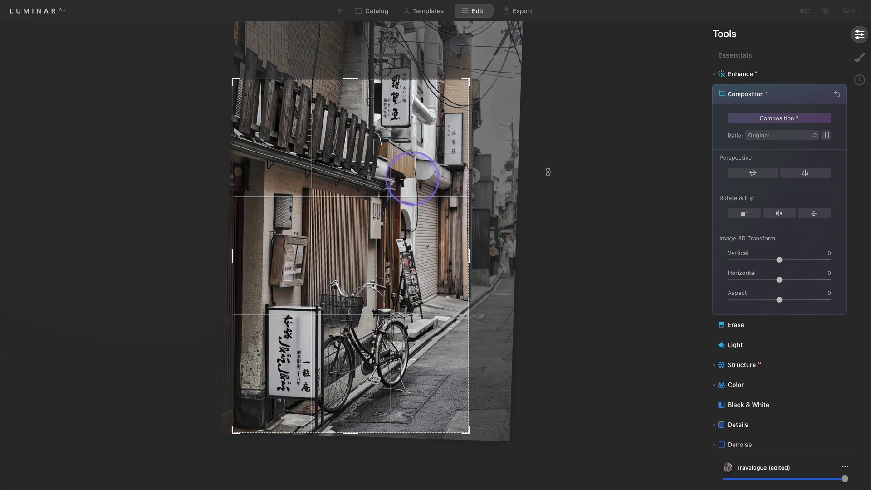
left_click(778, 140)
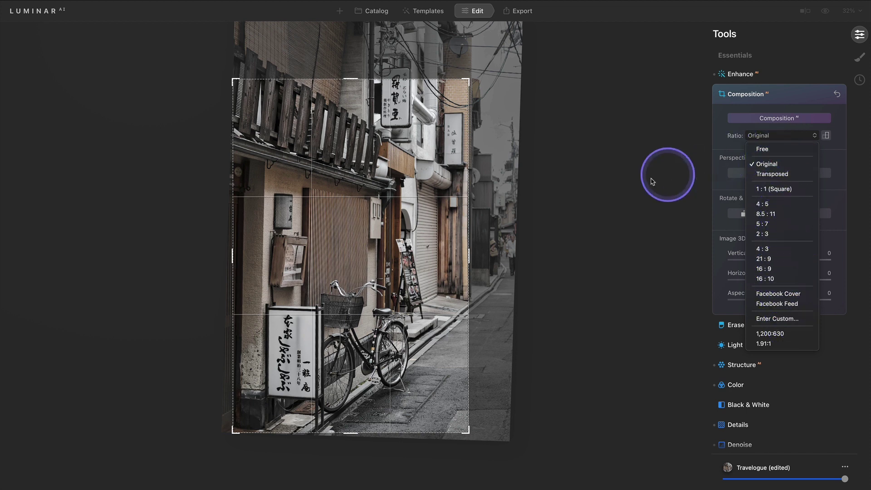
left_click(651, 180)
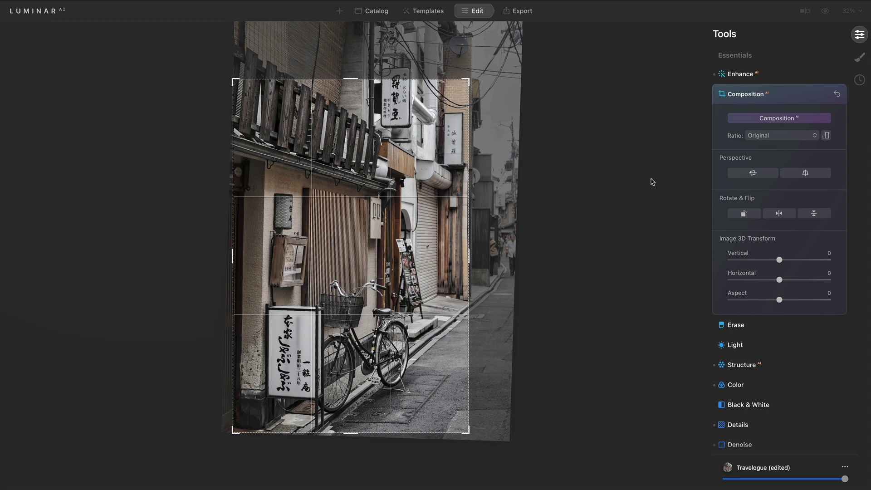
key("Return")
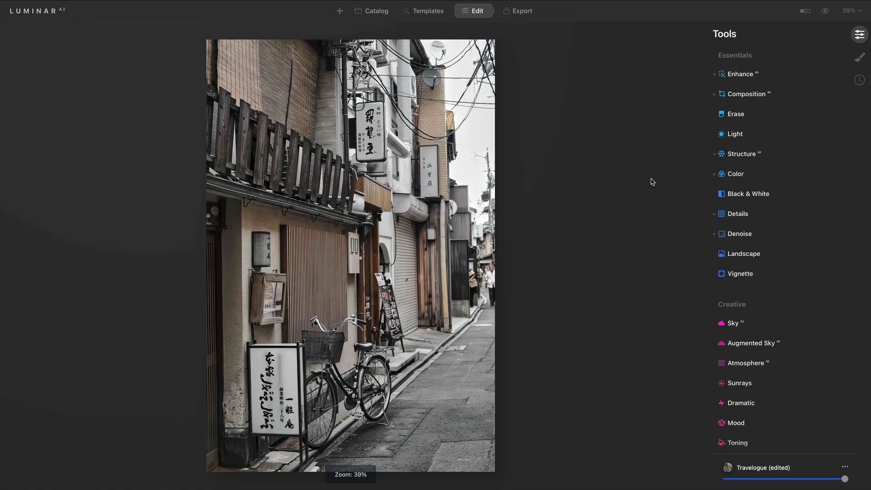